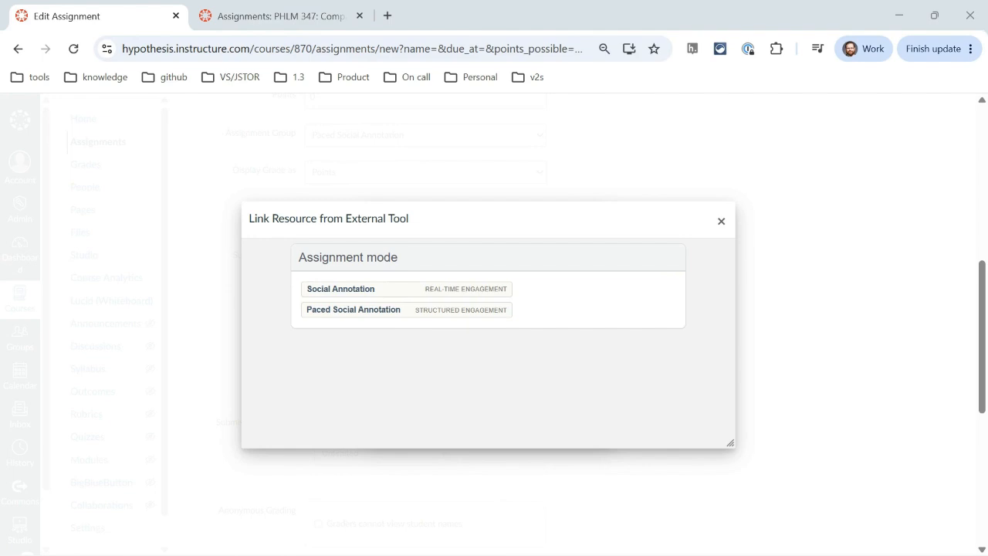
click(355, 312)
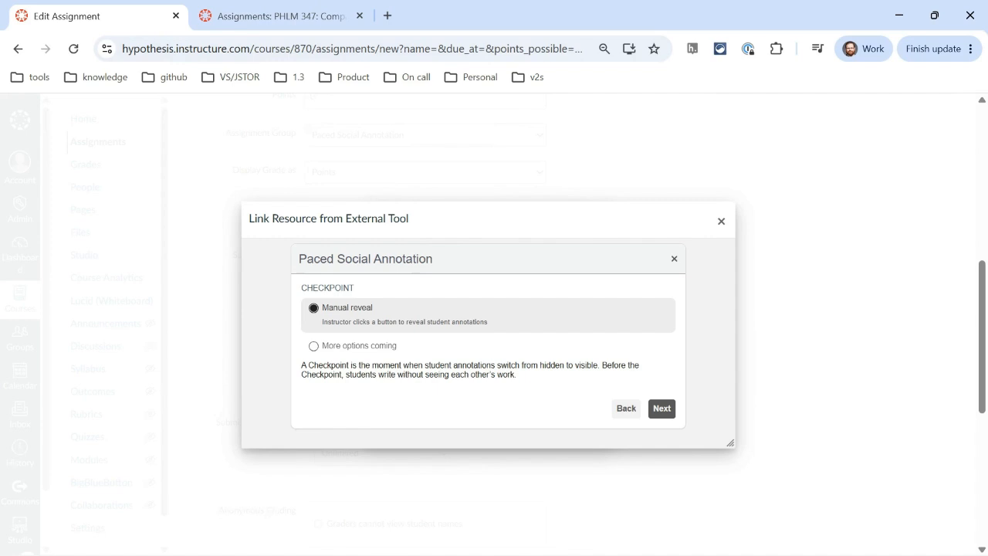
click(662, 409)
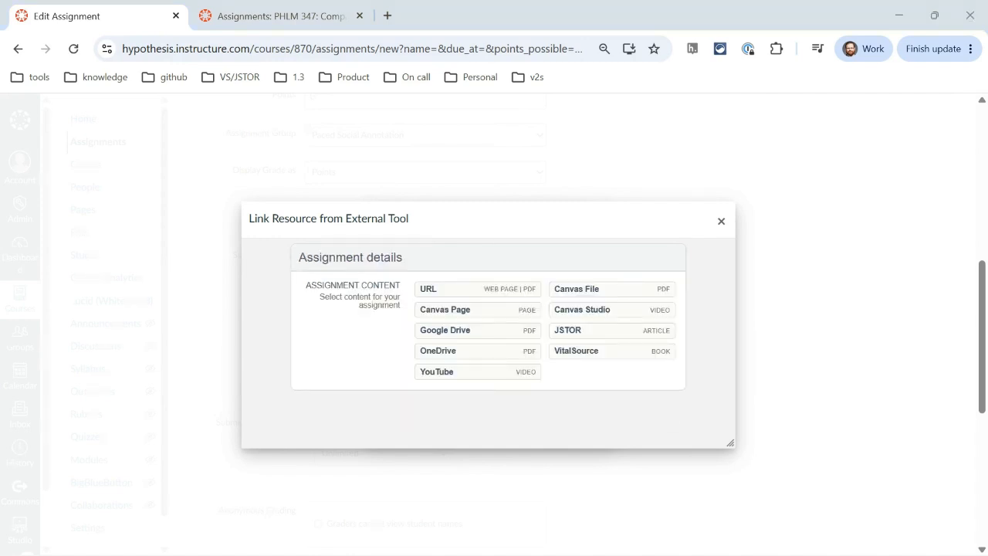
click(443, 291)
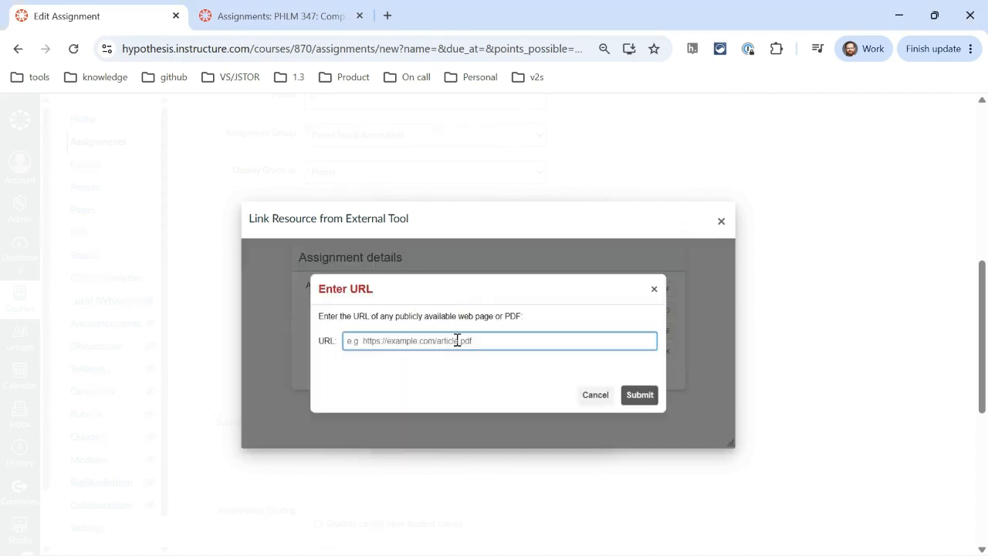
text(http://www.phys.unm.edu/~tw/fas/yits/archive/oliver_wildgeese.html)
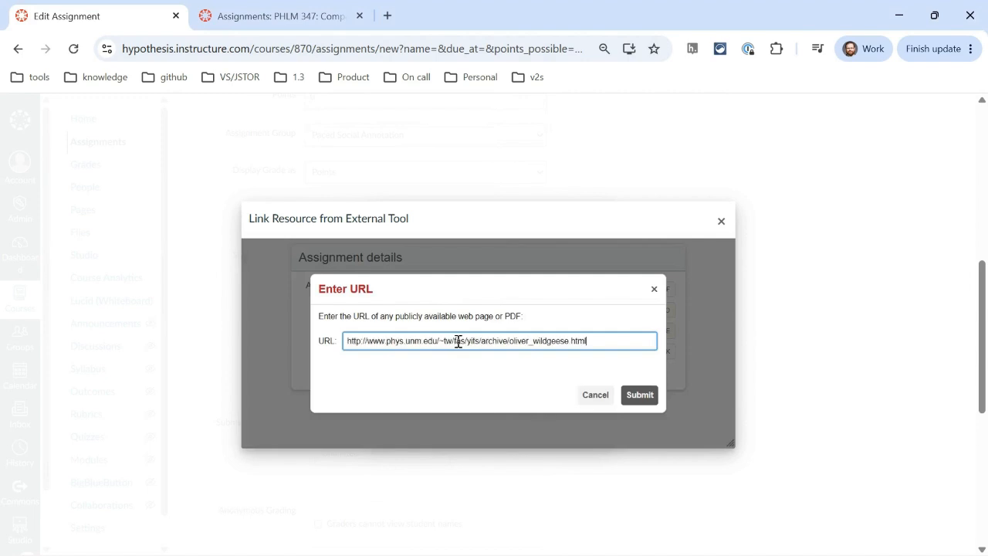
click(653, 397)
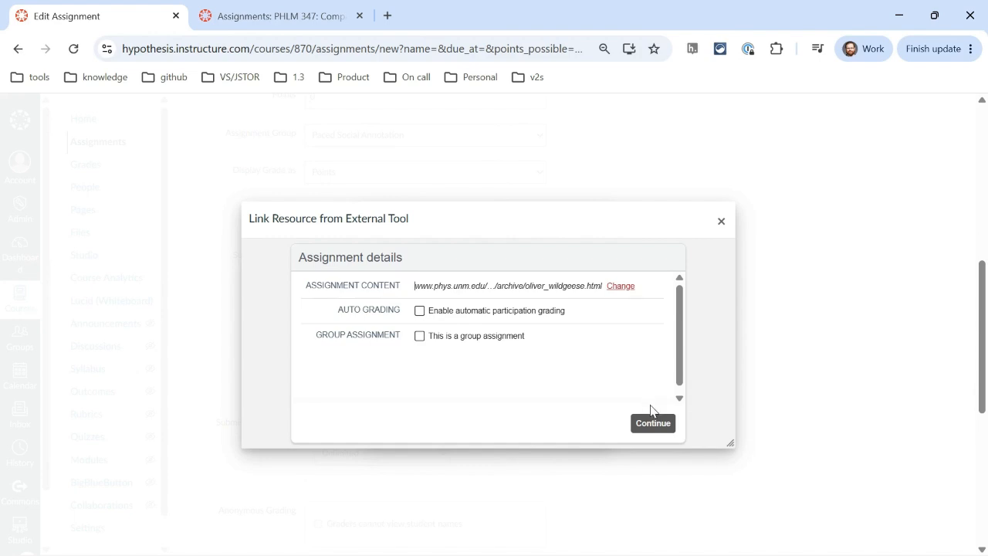
click(657, 425)
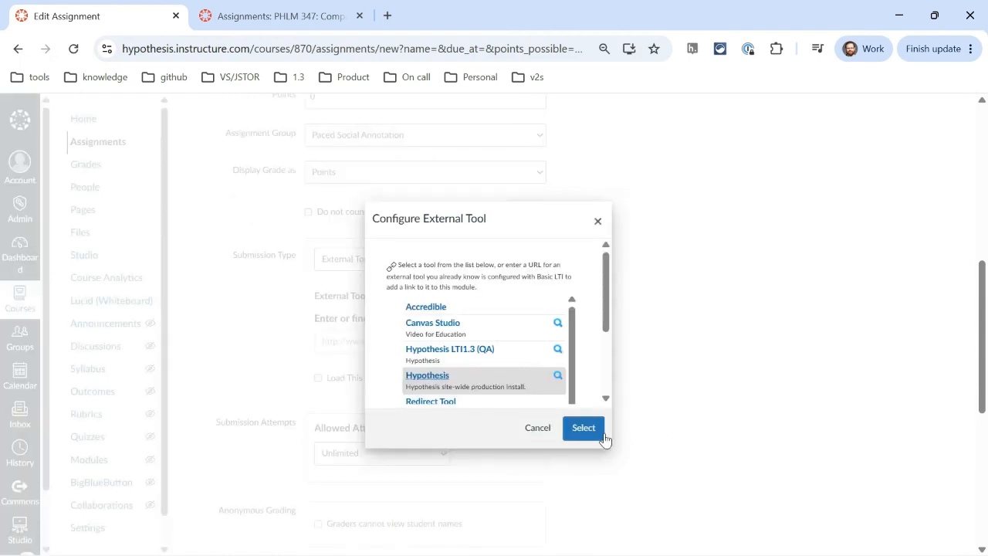
Step: Save and publish the assignment with the Hypothesis tool selected, and load it in a new window
click(604, 436)
scroll(744, 388, down, 5)
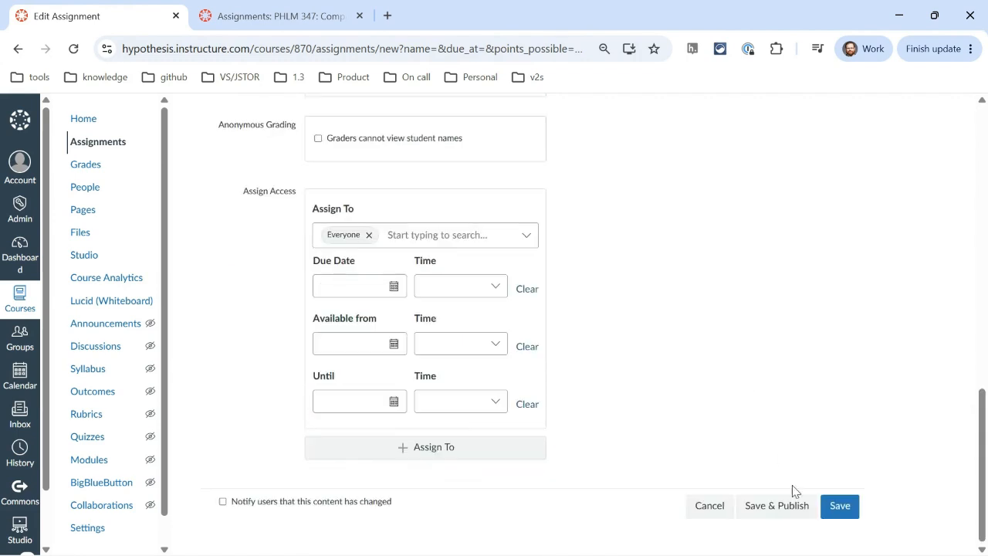
click(787, 506)
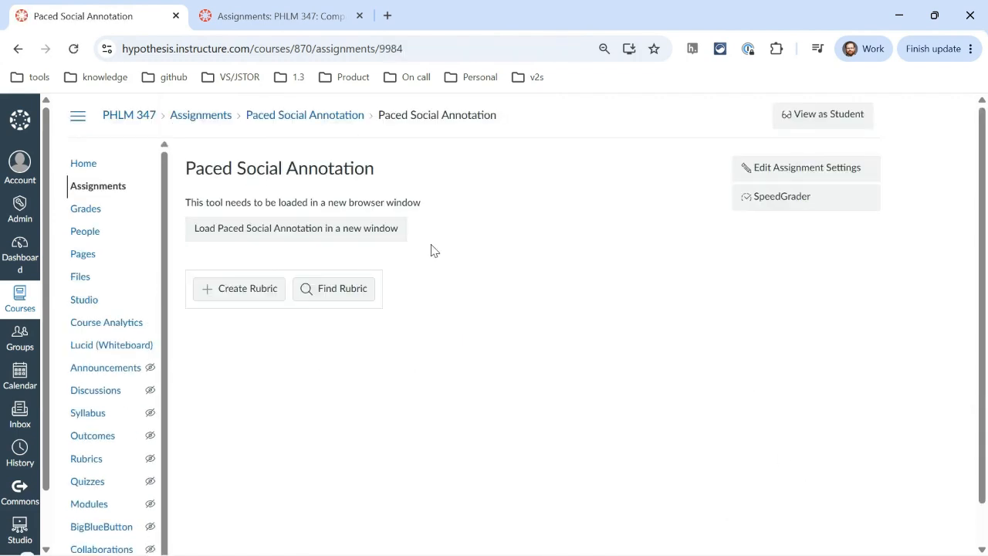
click(383, 243)
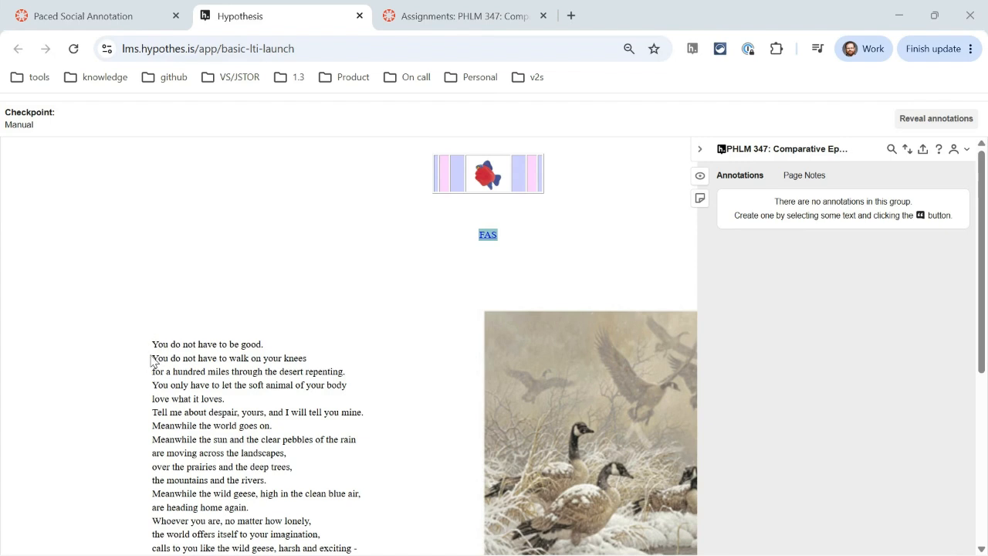
Step: Annotate the two "knees" lines with "Read this line alone before going further. Who talks like this, and to whom? Note who you think is being addressed"
drag(153, 357, 348, 379)
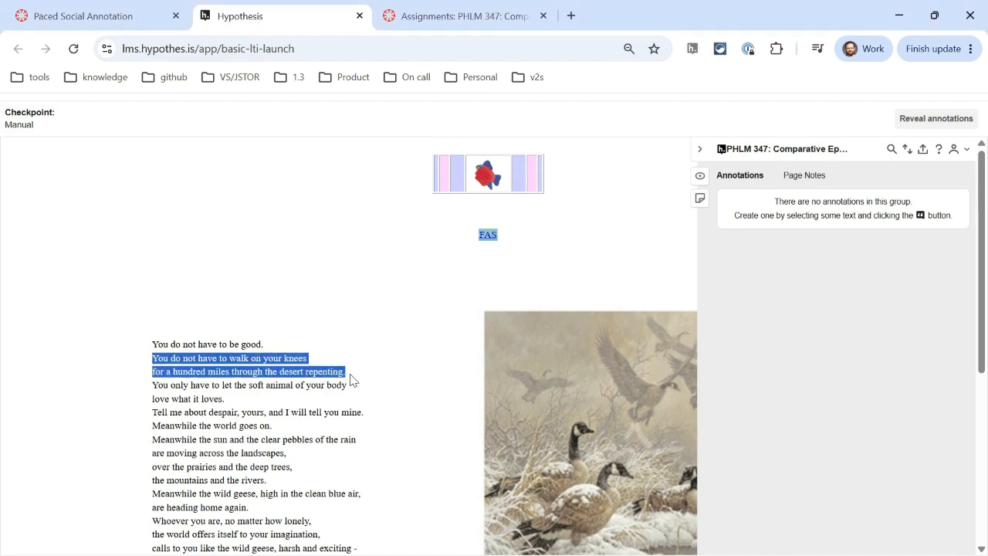
click(315, 395)
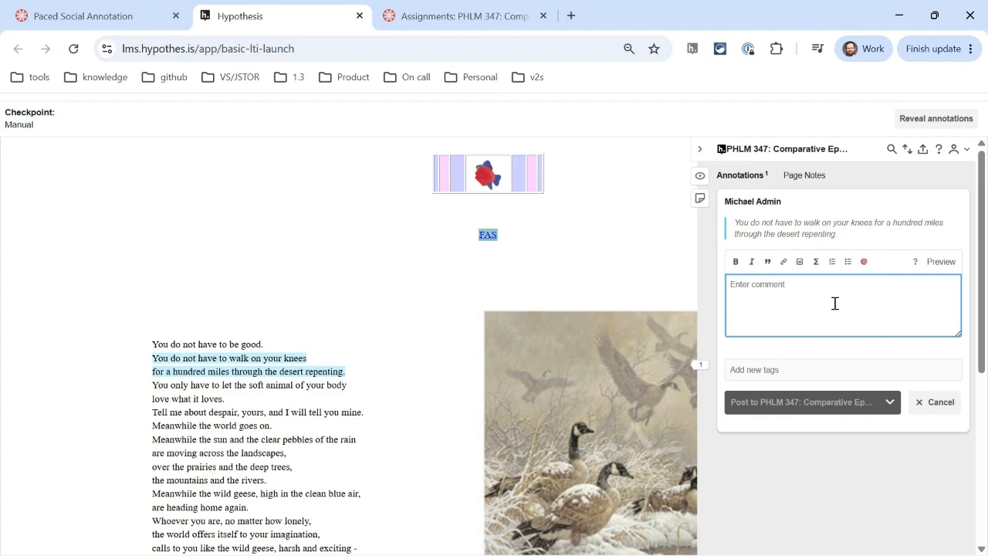
text(Read this line alone before going further. Who talks like this, and to whom? Note who you think is being addressed)
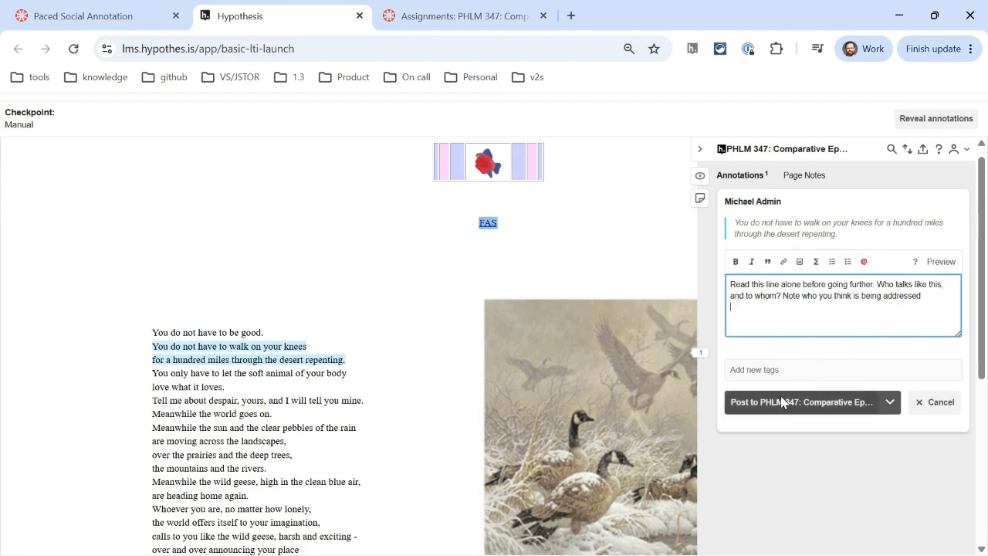
Step: Add the tag "question" to the annotation and post it to the PHLM 347 group
click(777, 367)
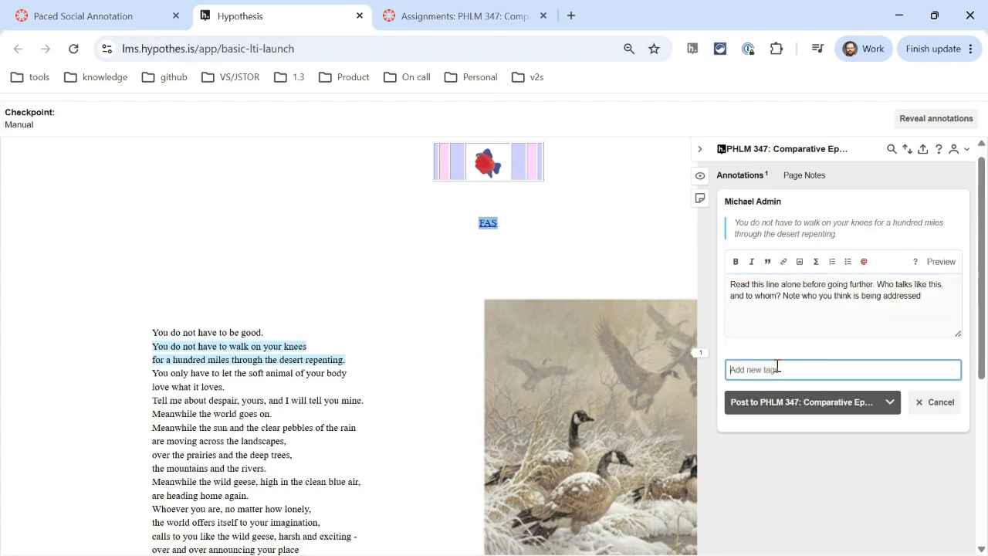
text(question)
key(Return)
key(ctrl+Return)
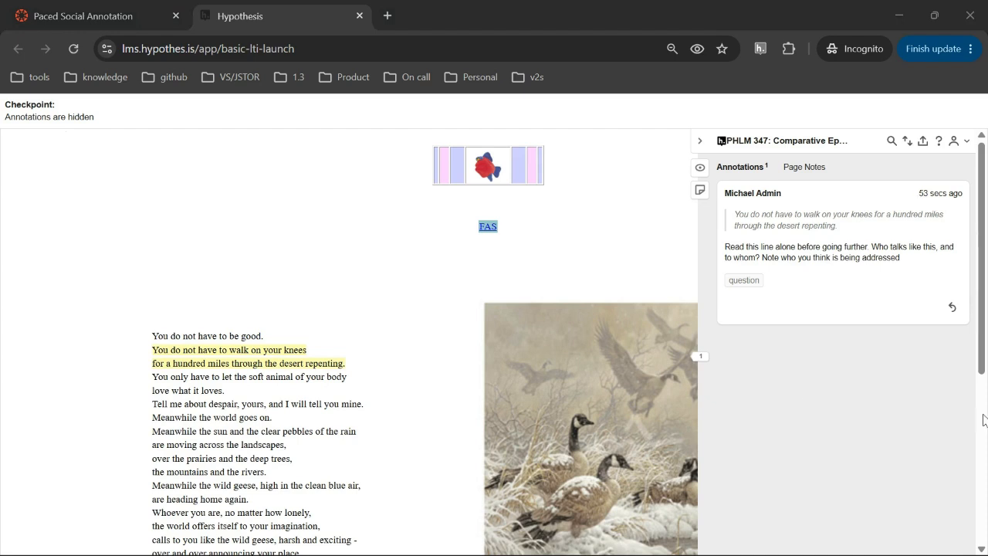
Step: Reply with "It sounds like a parent or a therapist talking to someone who's been apologizing too much. Someone who already knows what the person is afraid of."
click(952, 307)
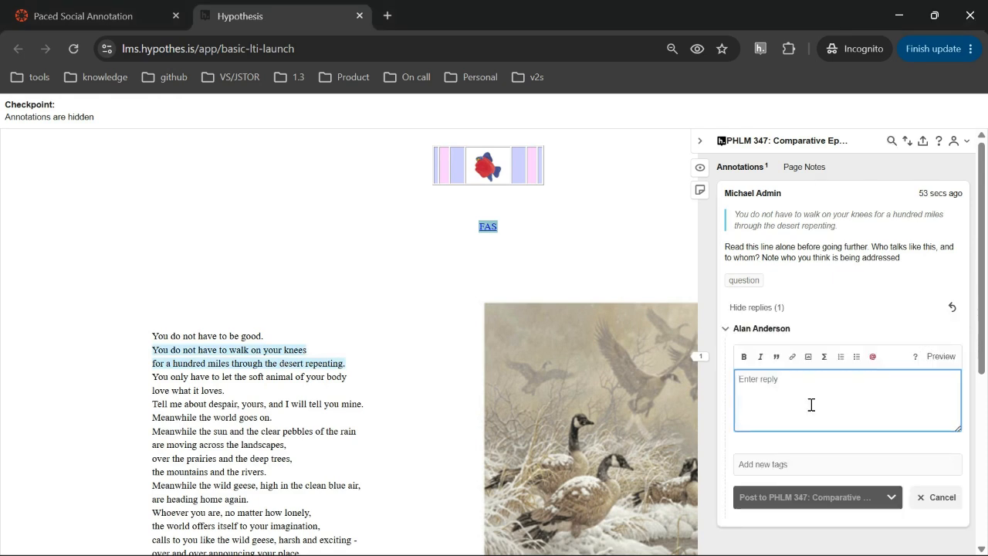
text(It sounds like a parent or a therapist talking to someone who's been apologizing too much. Someone who already knows what the person is afraid of.)
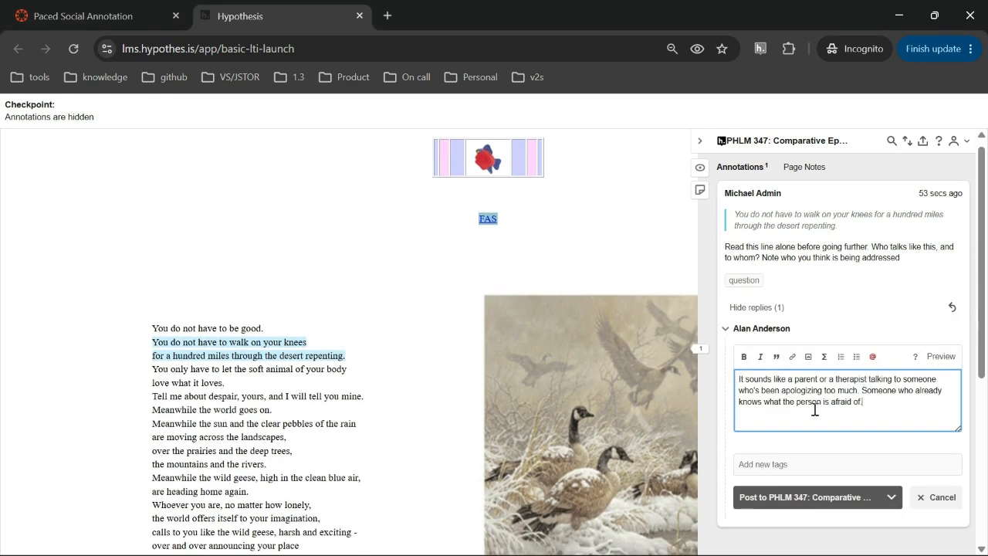
click(810, 497)
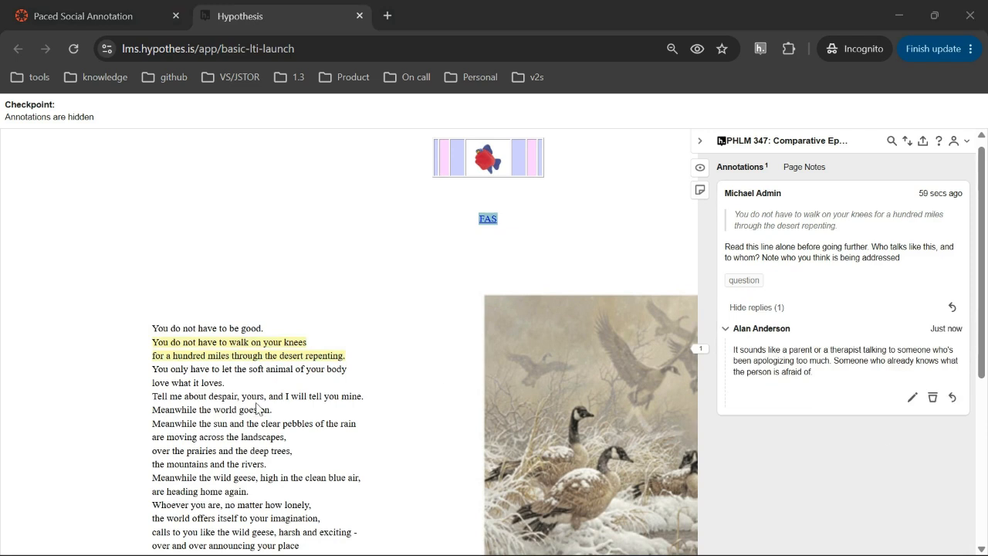
Step: Annotate "soft animal of your body" with "Am I not my body? It feels weirdly affectionate but also condescending to be spoken to this way."
drag(249, 371, 347, 374)
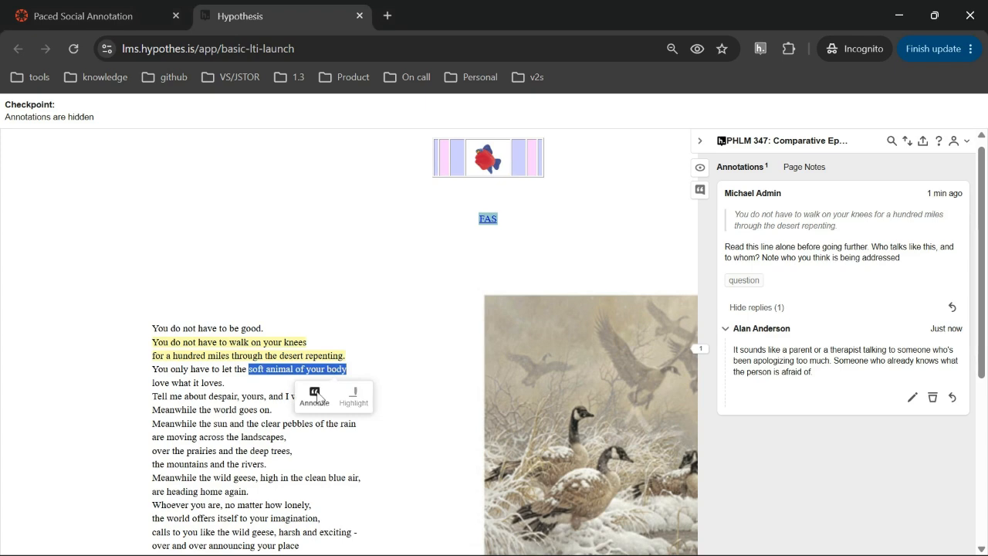
click(318, 393)
text(Am I not my body? It feels weirdly affectionate but also condescending to be spoken to this way.)
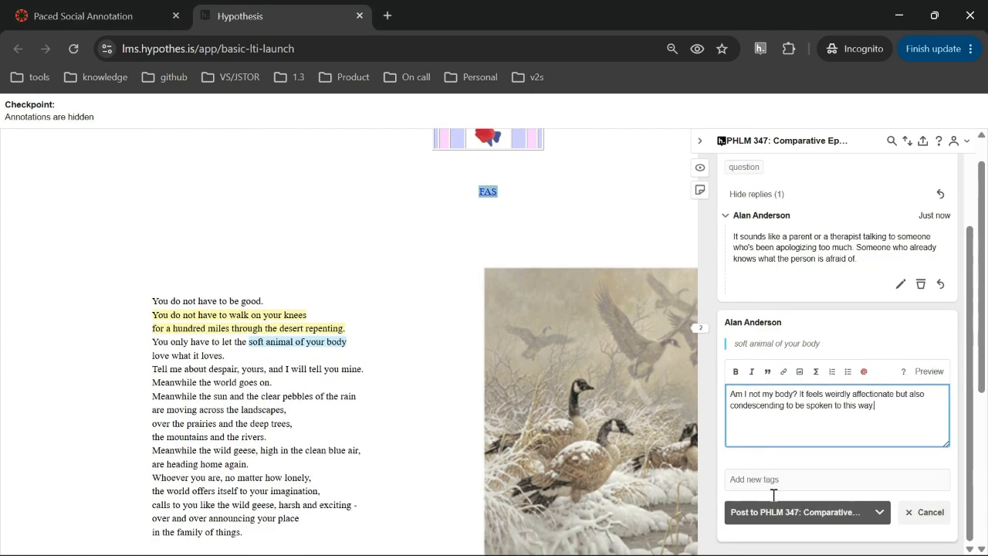
click(783, 514)
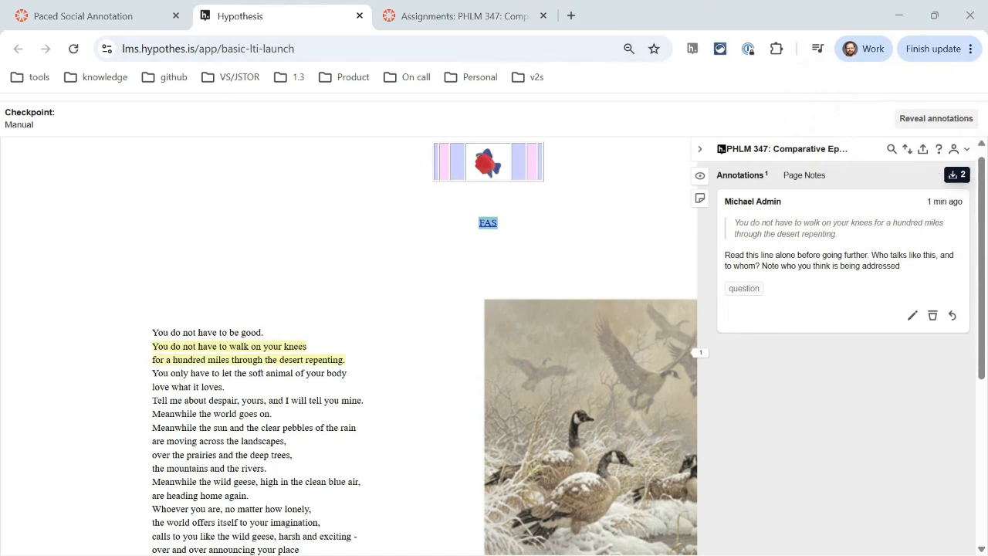
Step: Load the student's new annotations in the instructor's window and show the replies to the question
click(962, 175)
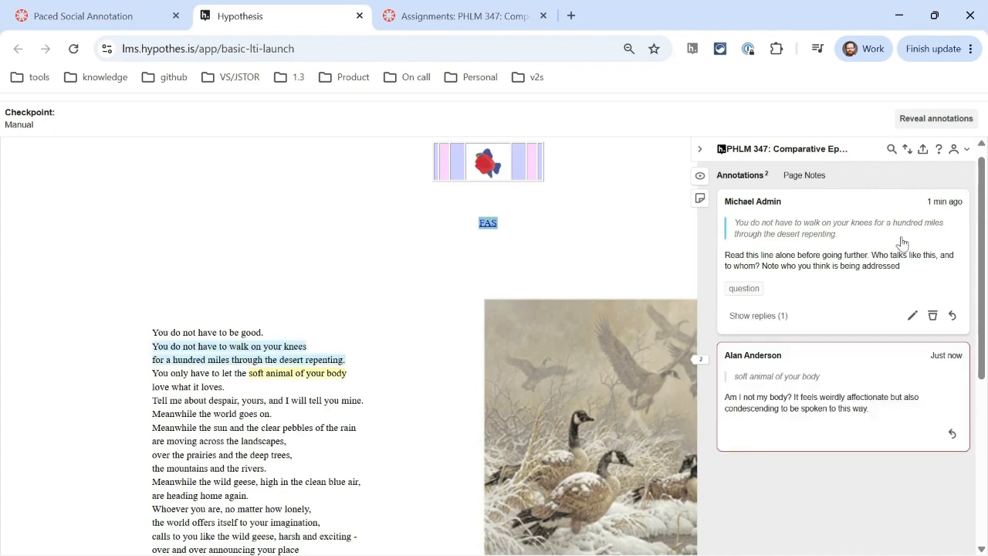
click(756, 317)
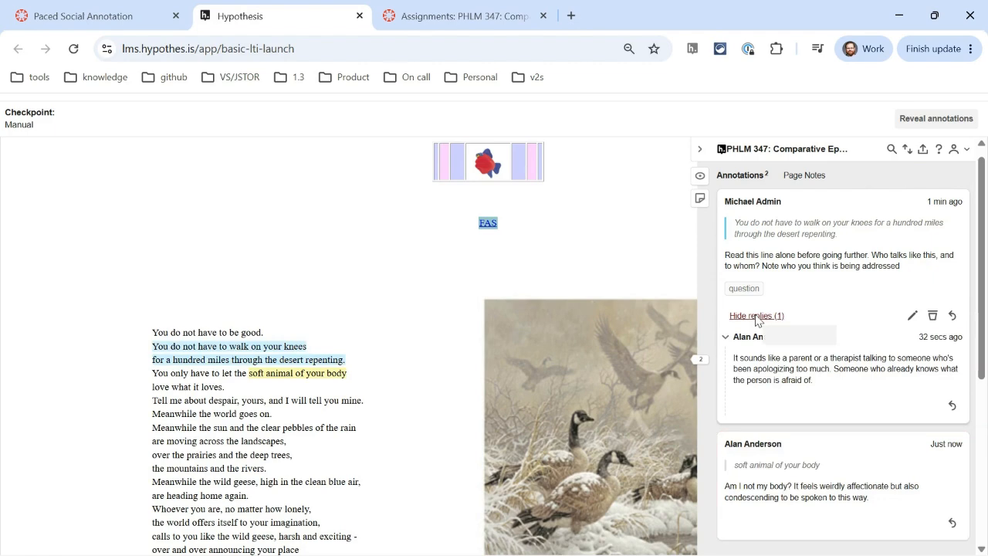
scroll(802, 355, down, 2)
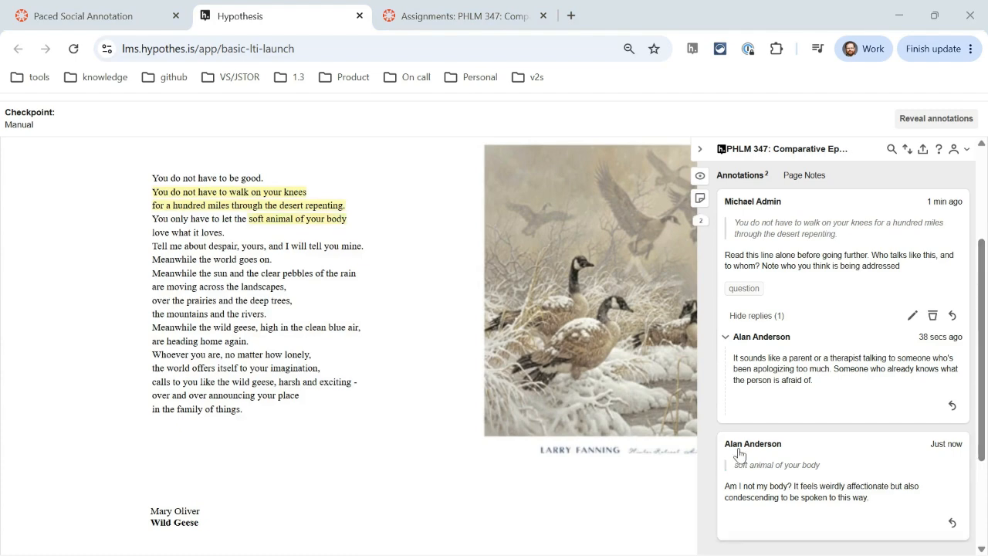
scroll(811, 463, down, 2)
Step: Reply to the "soft animal" annotation with "This is a great insight! It definitely feels affectionate and yet off-putting at the same time."
click(952, 525)
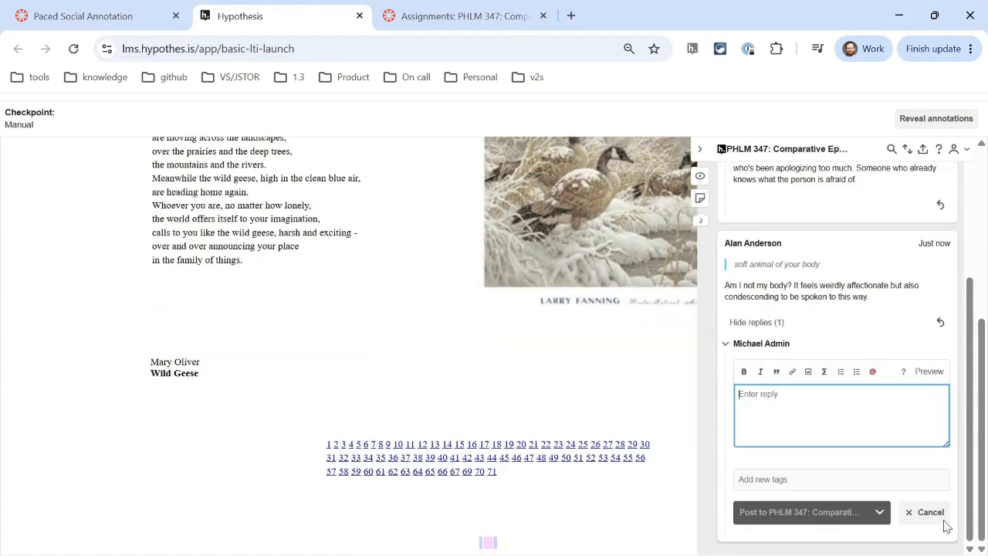
click(751, 412)
text(This is a great insight! It definitely feels affectionate and yet off-putting at the same time.)
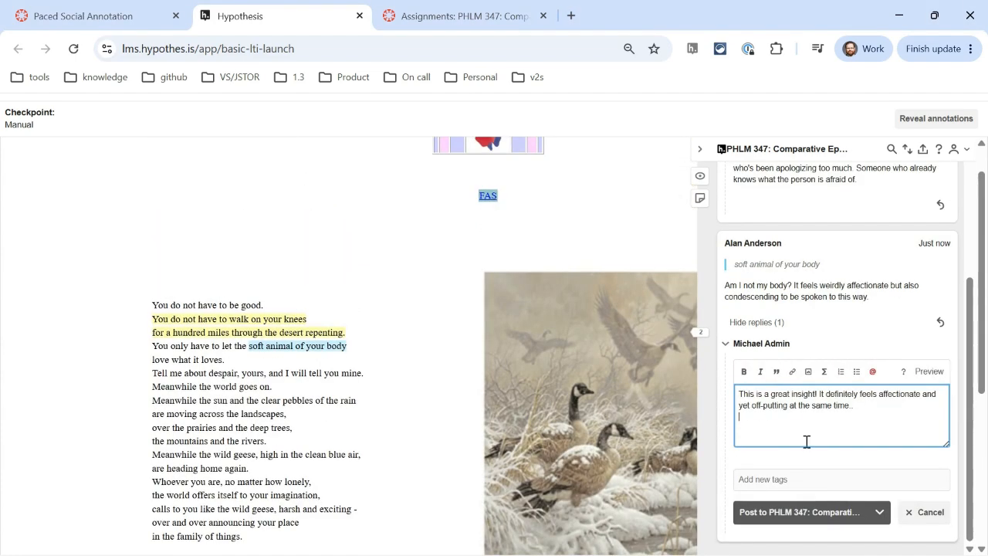
click(803, 515)
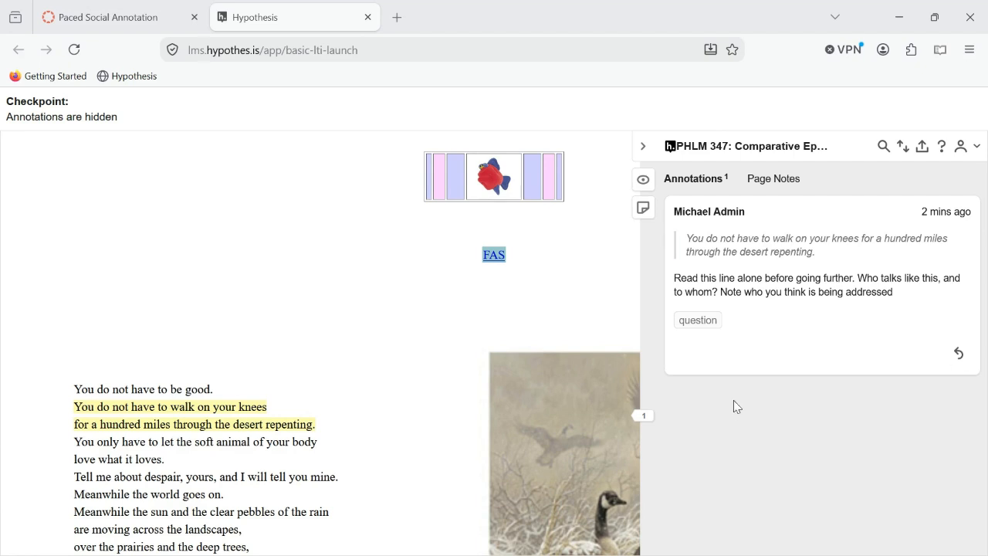
Step: Reply "I think she's talking to herself. 'You do not have to be good' reads like something you'd have to tell yourself out loud before you'd believe it."
click(959, 352)
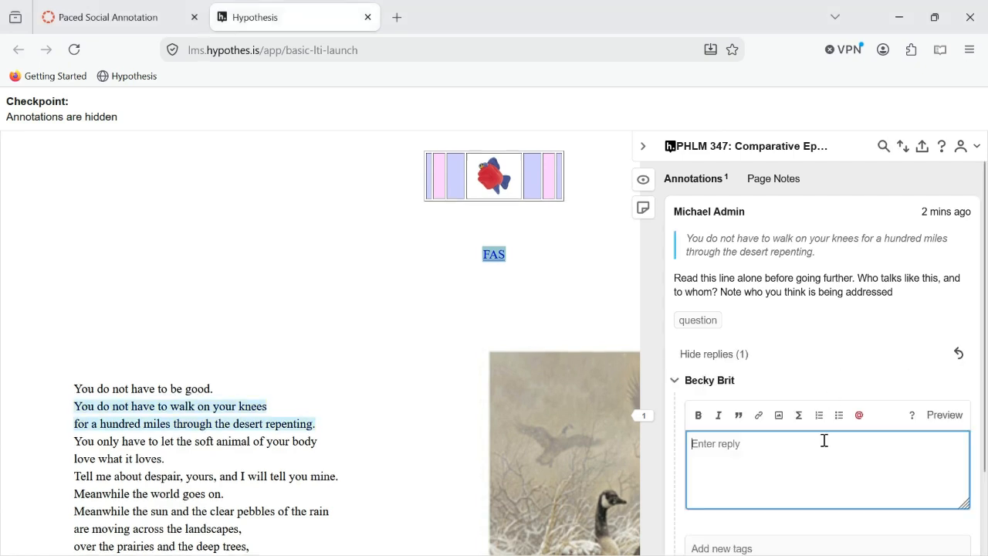
text(I think she's talking to herself. "You do not have to be good" reads like something you'd have to tell yourself out loud before you'd believe it.)
key(ctrl+Return)
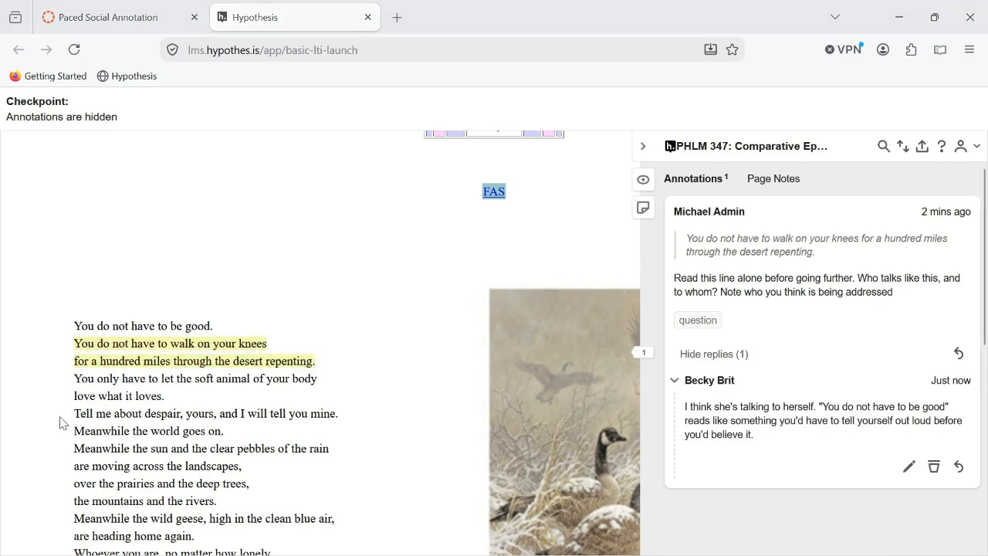
Step: Annotate the "Tell me about despair" line with "I can't tell if this line is supposed to make me despair, or free me from it."
mouse_move(77, 413)
mouse_down()
mouse_move(185, 431)
mouse_move(343, 420)
mouse_up()
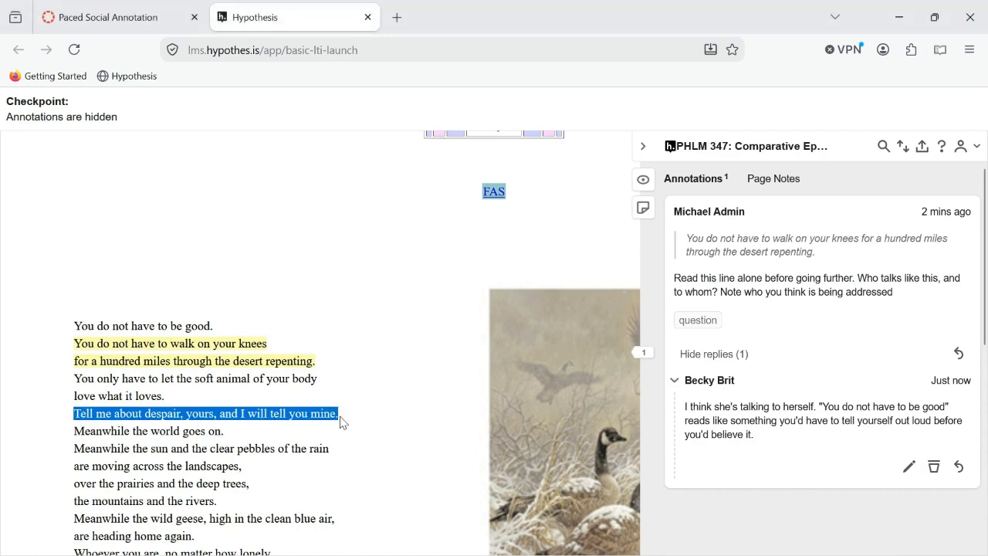
click(285, 449)
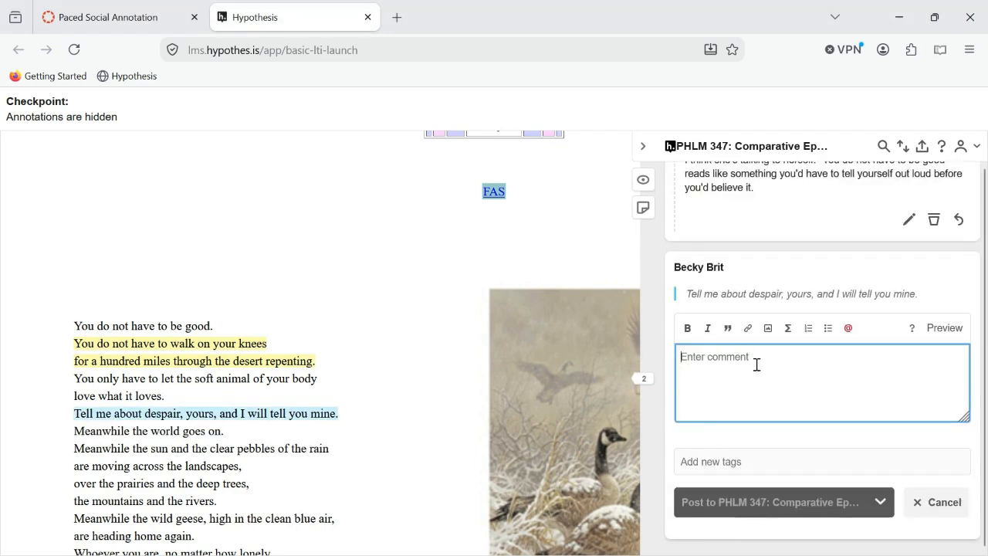
text(I can't tell if this line is supposed to make me despair, or free me from it.)
key(Return)
click(763, 505)
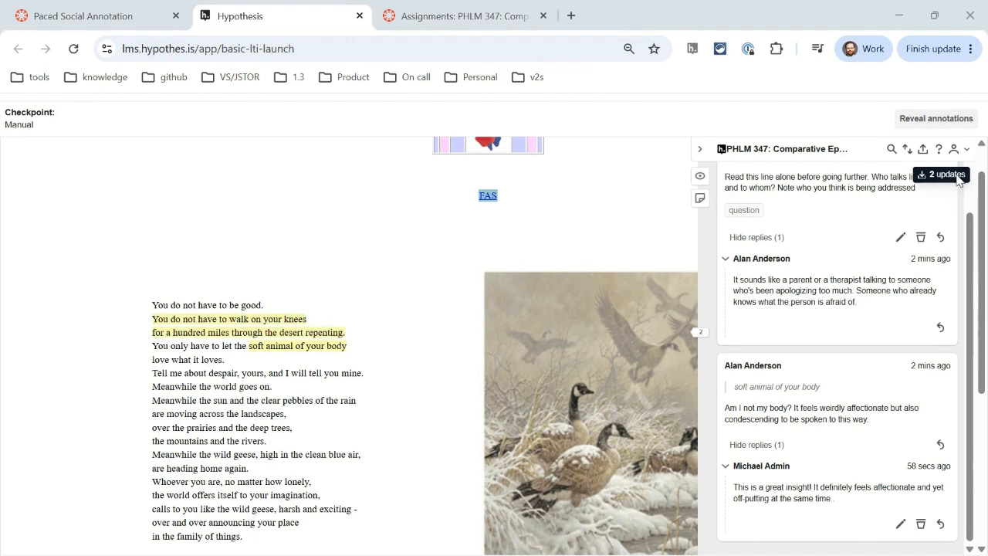
Step: Load the updates and answer the "despair" comment with "What do you think the overall sentiment is for this poem? Why does this particular line raise doubt?"
click(956, 179)
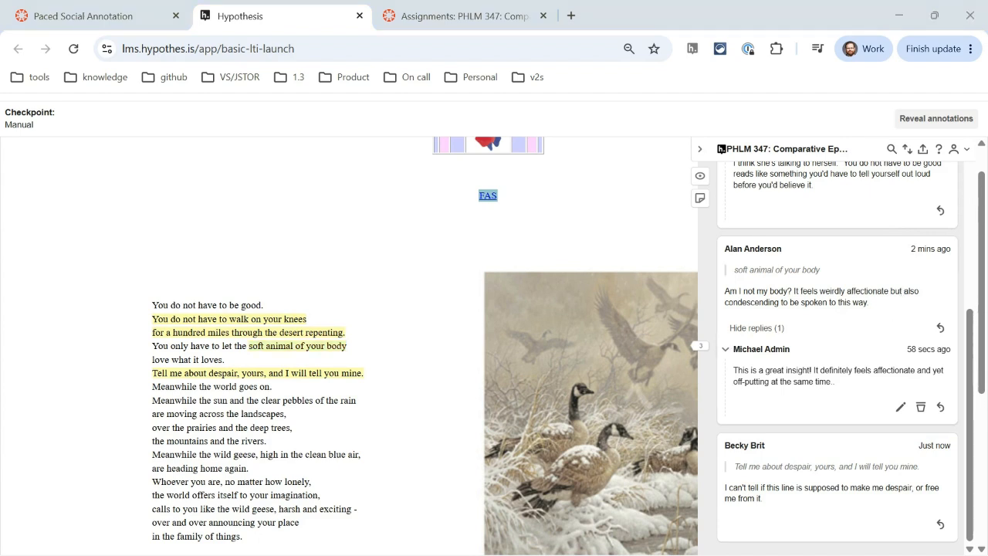
click(940, 524)
text(What do you think the overall sentiment is for this poem? Why does this particular line raise doubt?)
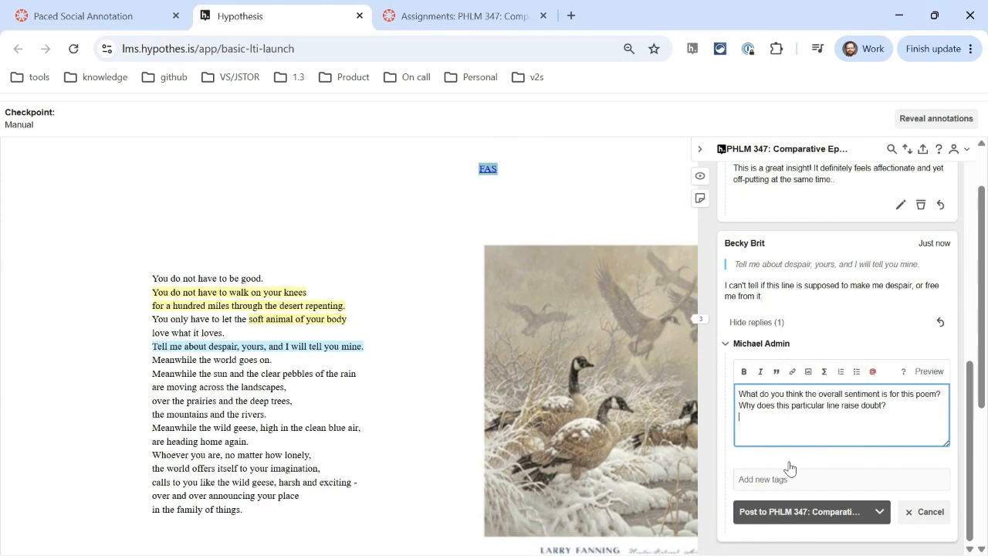
click(789, 513)
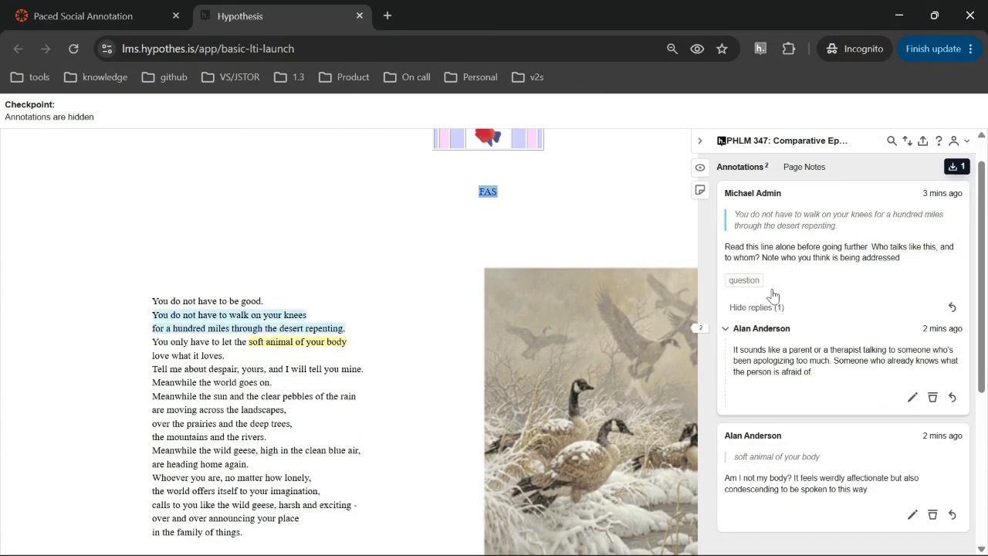
Step: In the first student's window, load the pending update and show the replies to the "soft animal of your body" annotation
click(954, 169)
click(776, 448)
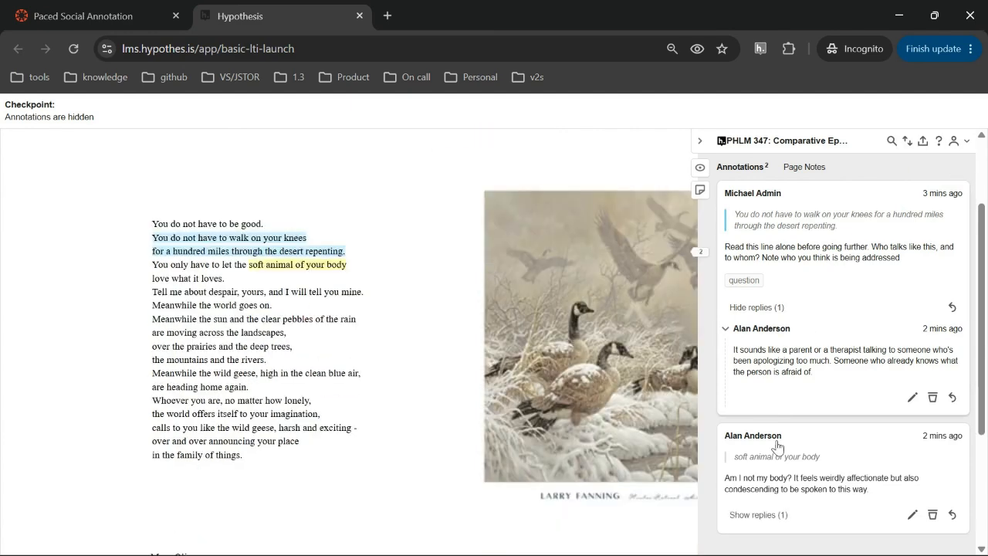
click(754, 519)
scroll(756, 525, down, 1)
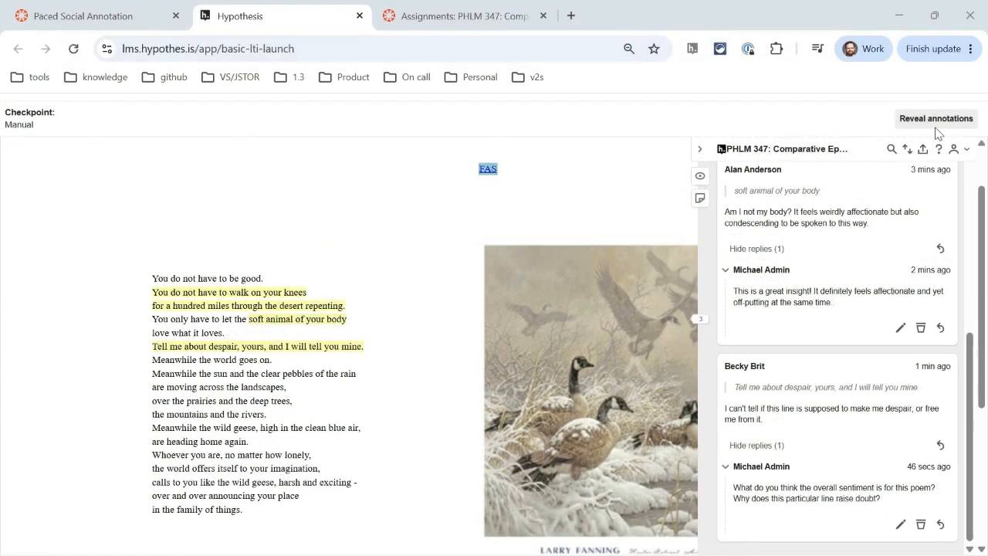
Step: In the instructor's window, reveal the hidden student annotations and instructor replies for the manual checkpoint
click(936, 123)
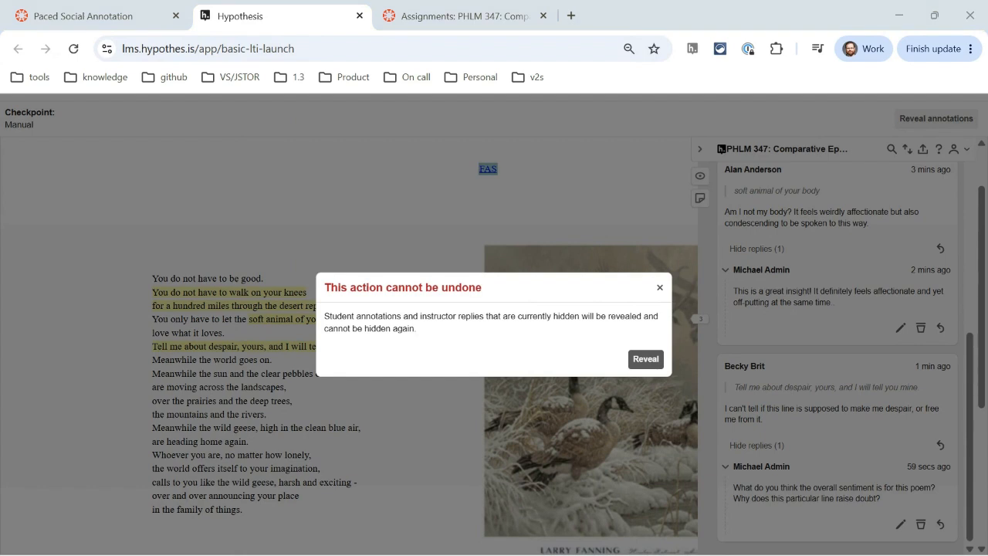
click(646, 359)
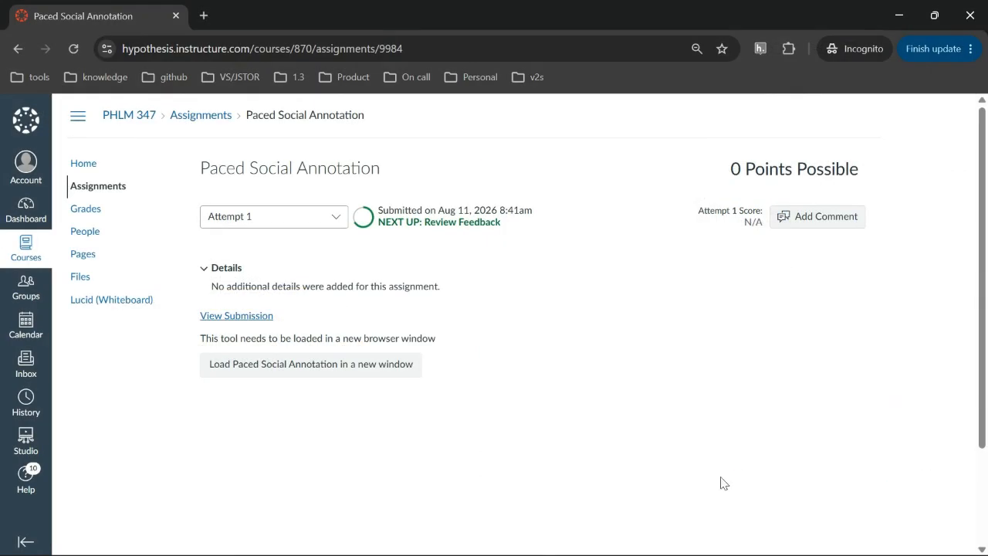
Step: Launch the Paced Social Annotation assignment as the first student and show the replies to all three annotations
click(340, 370)
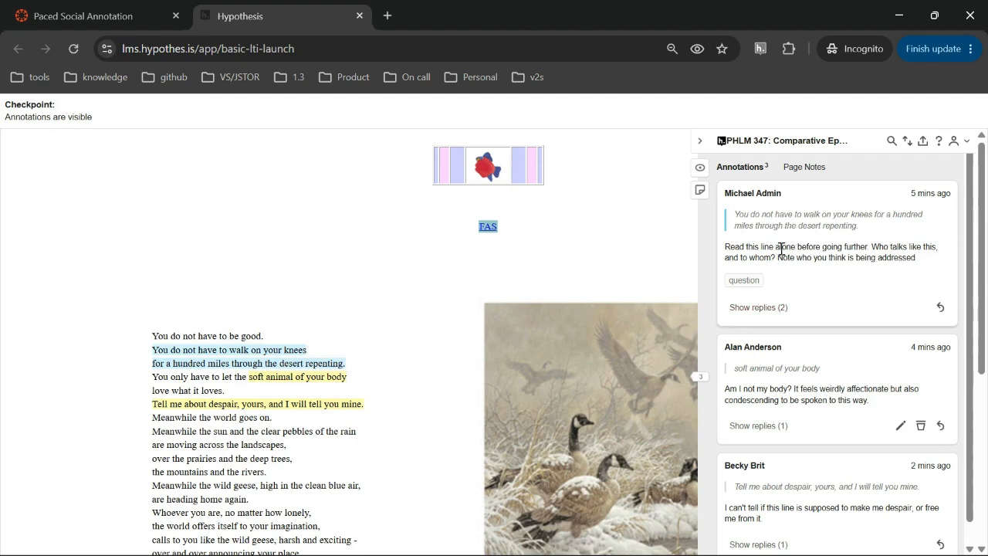
click(778, 309)
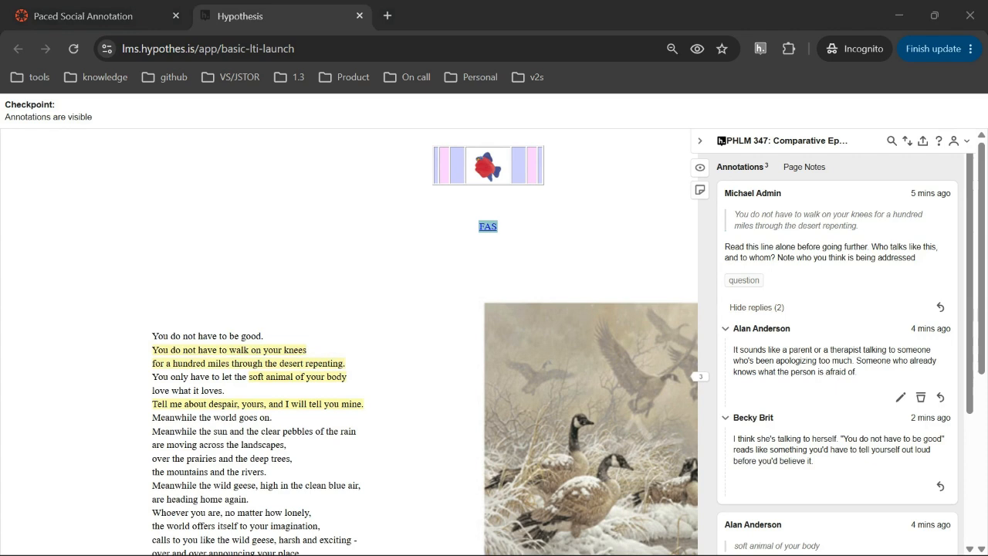
scroll(741, 363, down, 3)
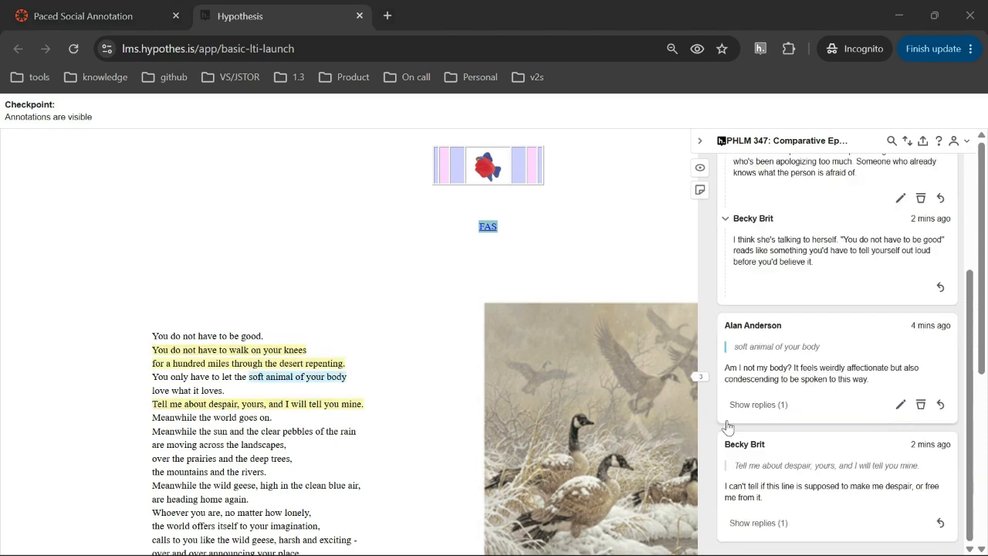
click(744, 405)
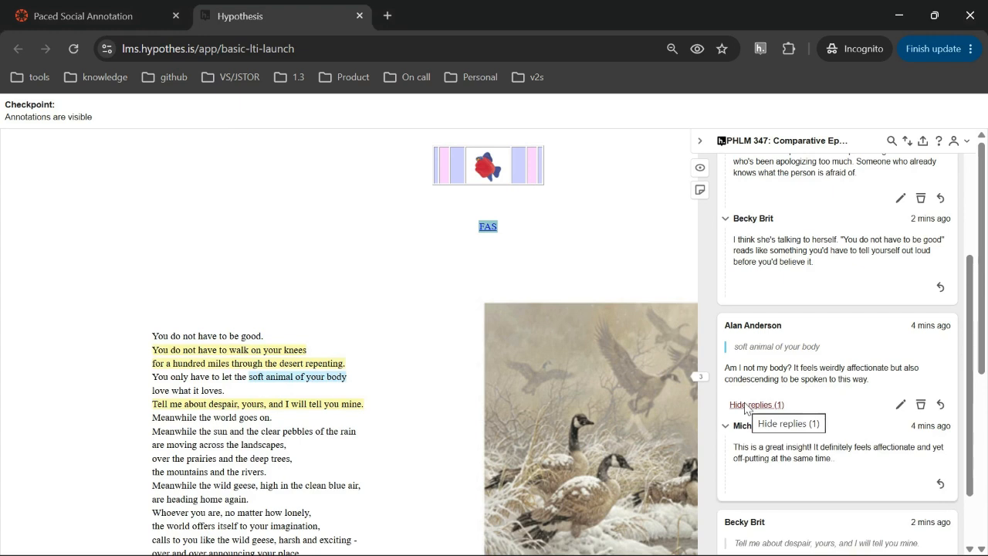
scroll(745, 407, down, 1)
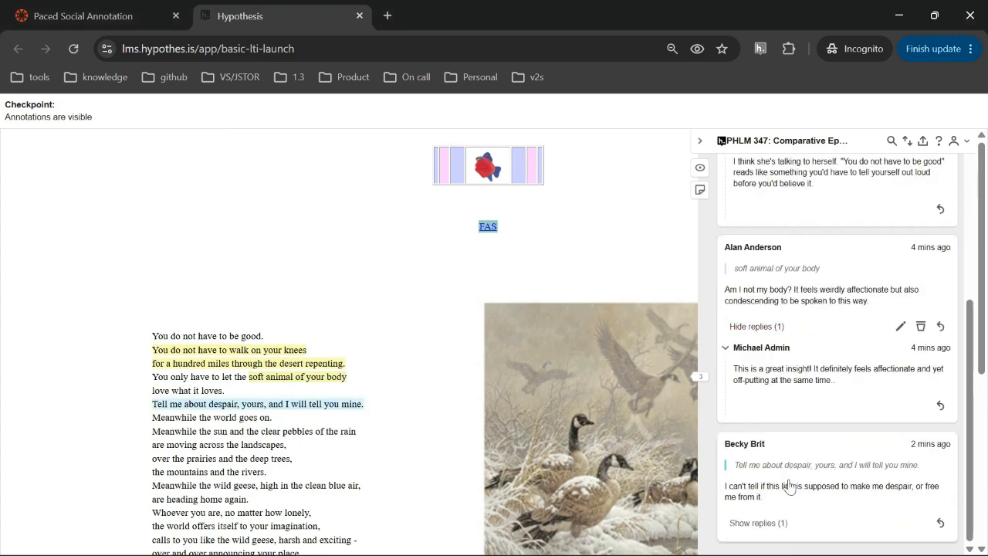
click(755, 522)
scroll(787, 478, down, 1)
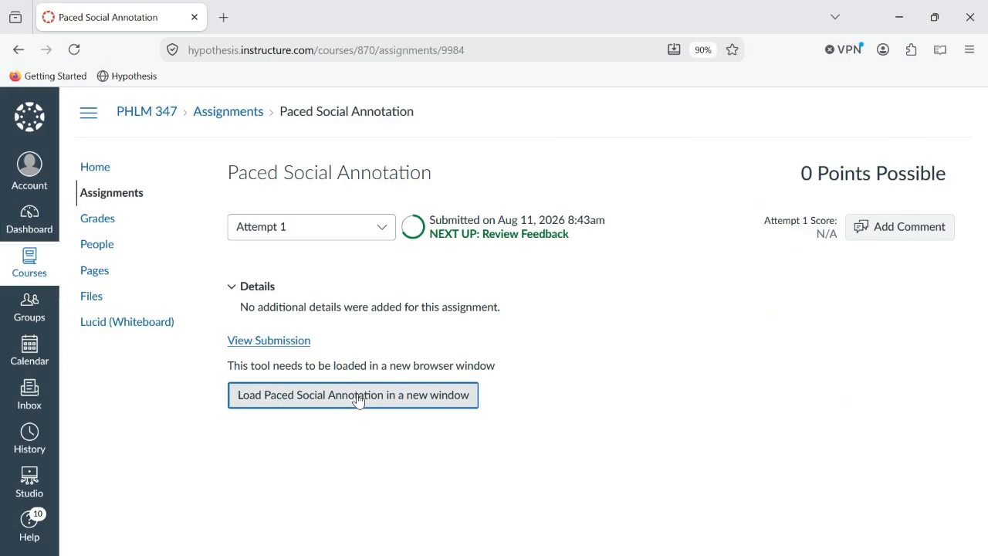
Step: Launch the assignment in the second student's browser and show the replies to the "walk on your knees" and "soft animal of your body" annotations
click(359, 399)
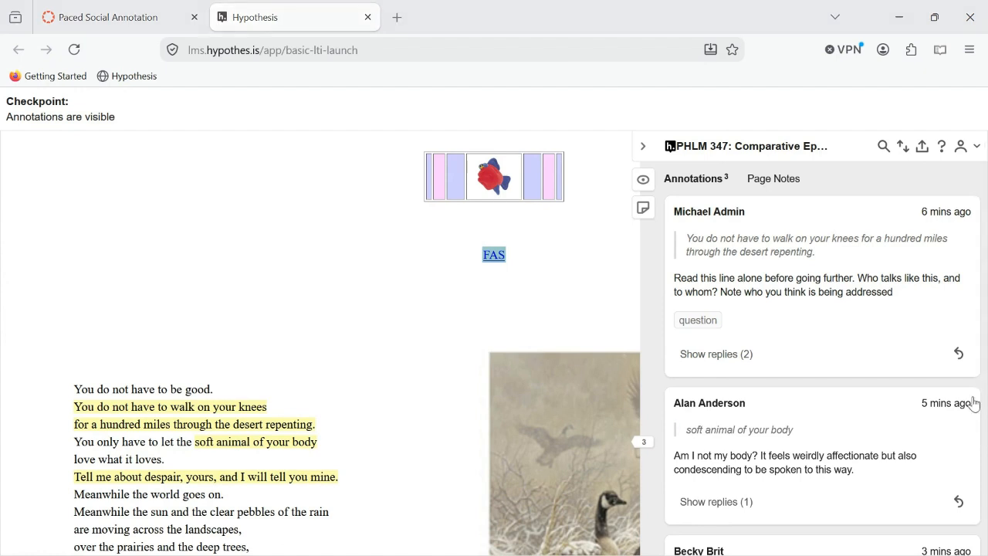
click(742, 352)
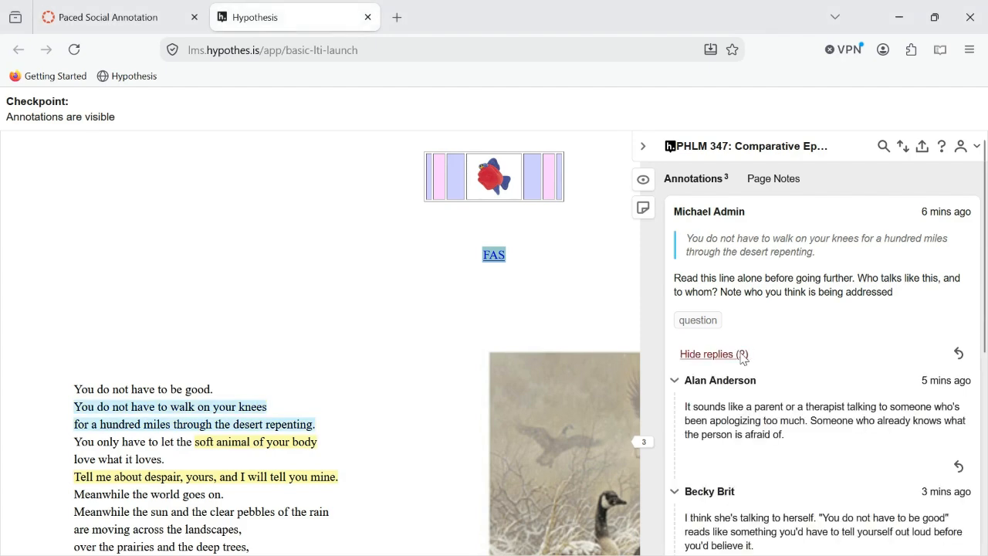
scroll(742, 353, down, 2)
scroll(742, 362, down, 2)
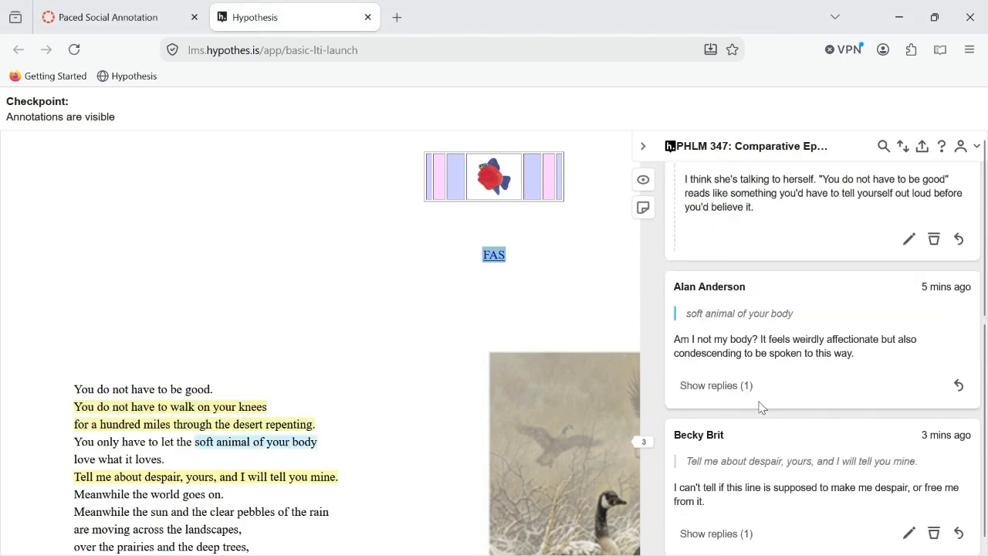
click(717, 384)
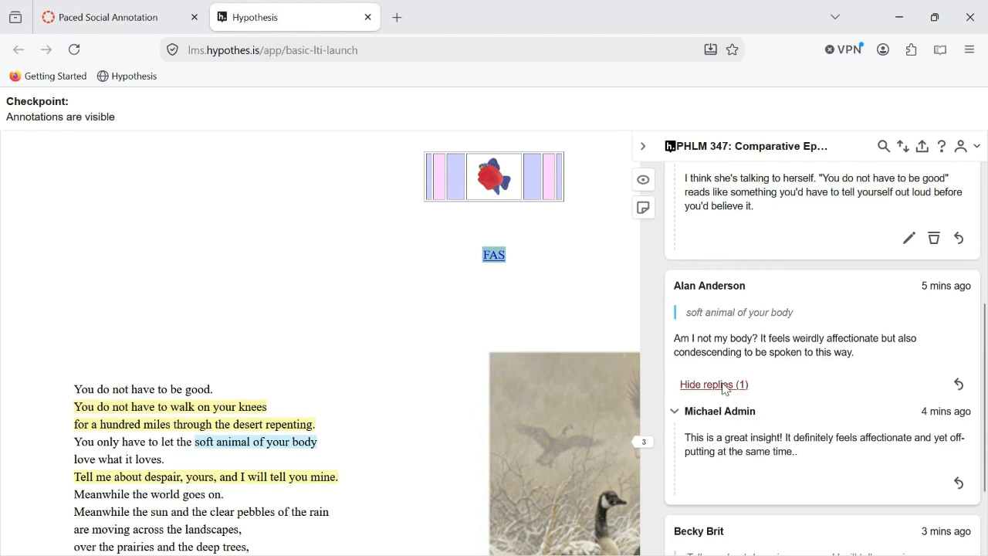